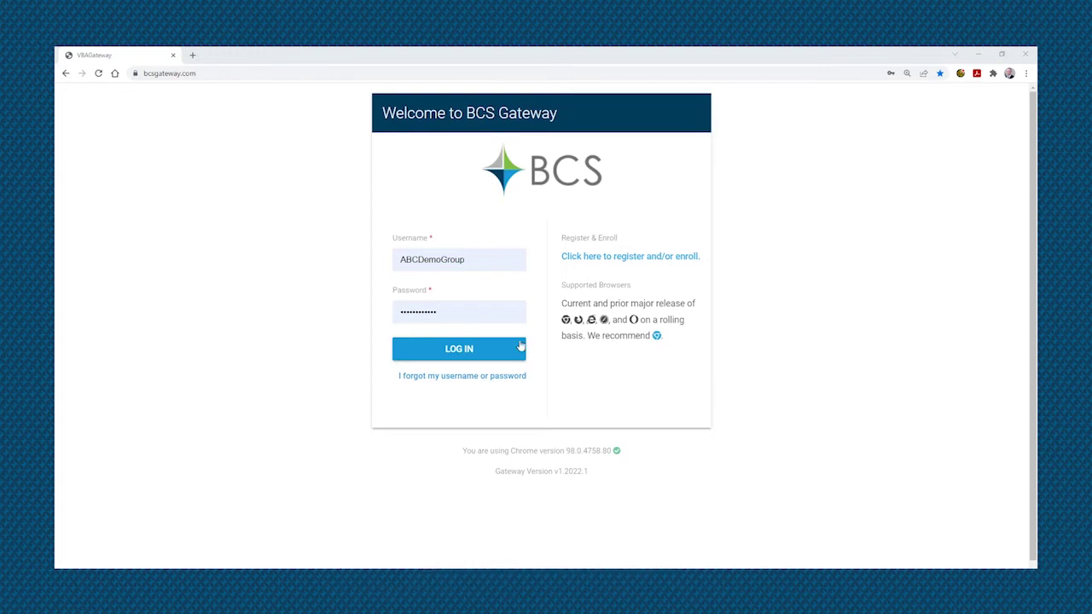
Sign in to the Employer Portal, browse the Home dashboard panels, and expand the Claims section
click(466, 355)
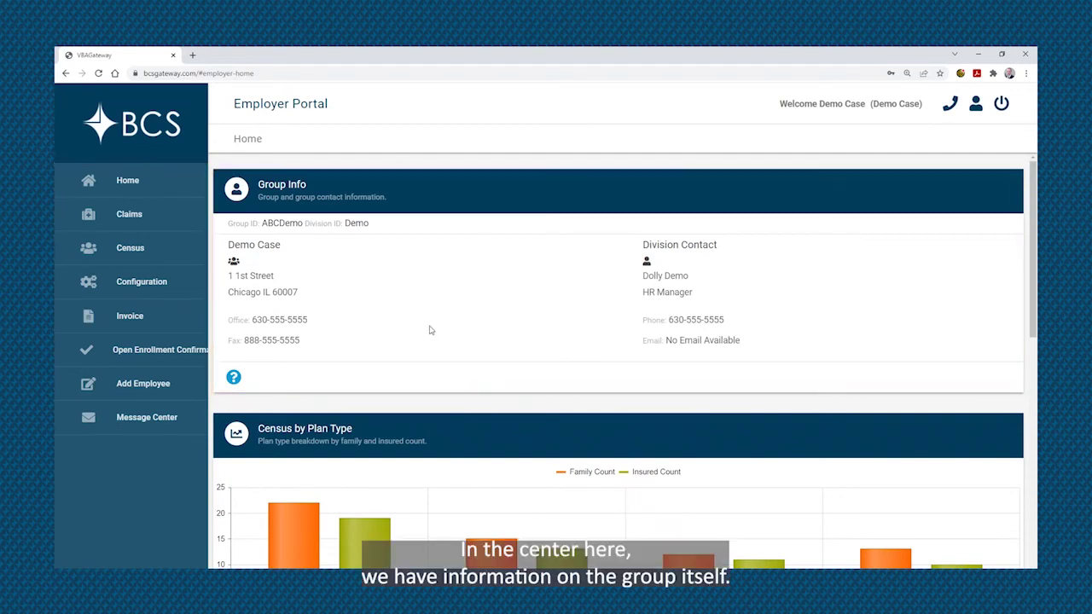
scroll(431, 330, down, 2)
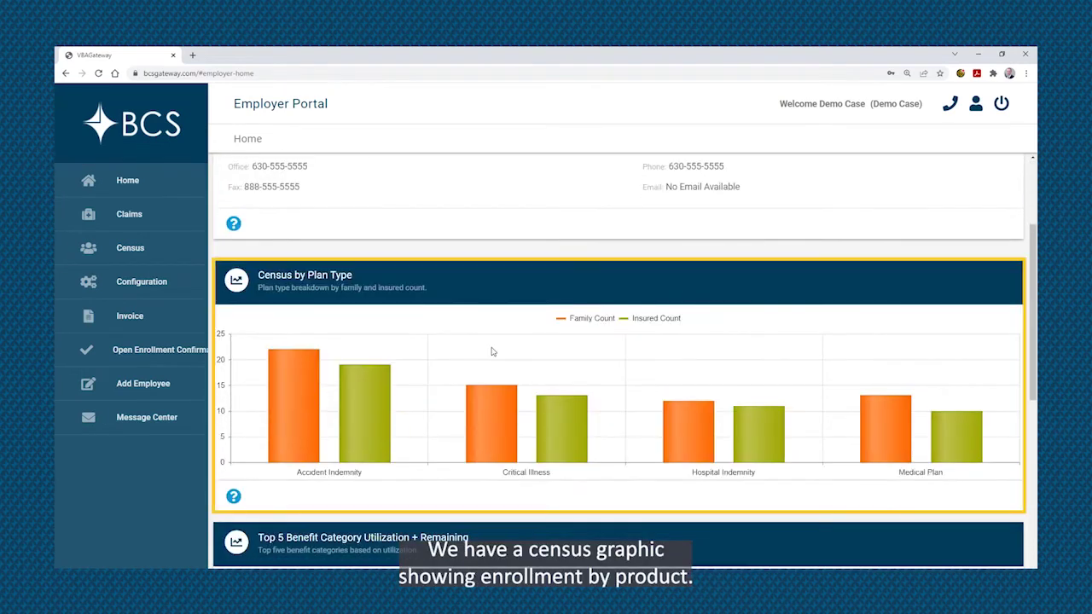
scroll(492, 352, down, 2)
scroll(491, 351, down, 1)
scroll(491, 351, down, 1)
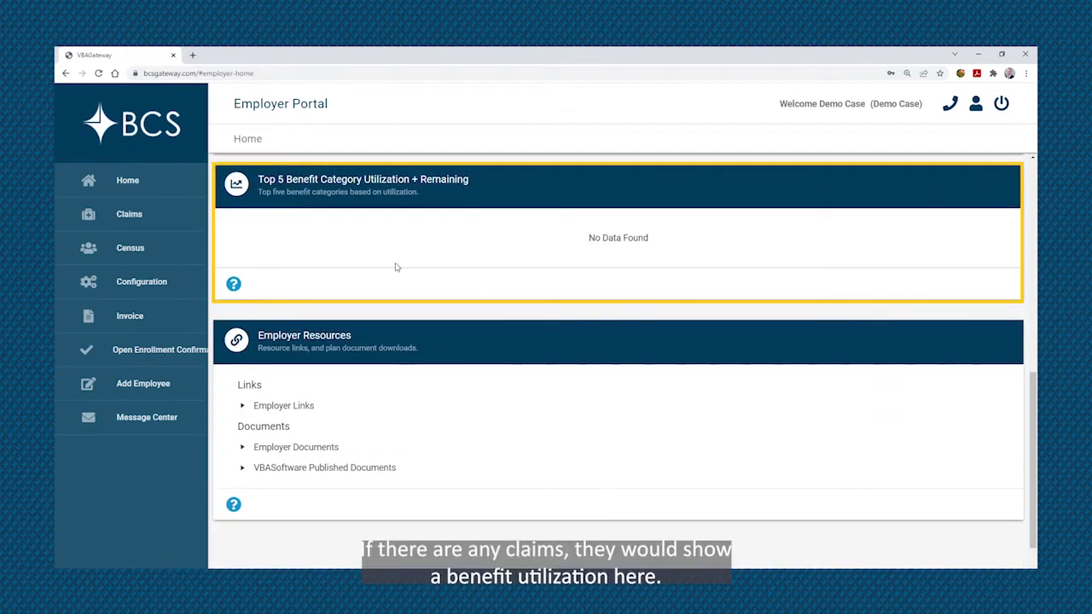
scroll(401, 273, down, 1)
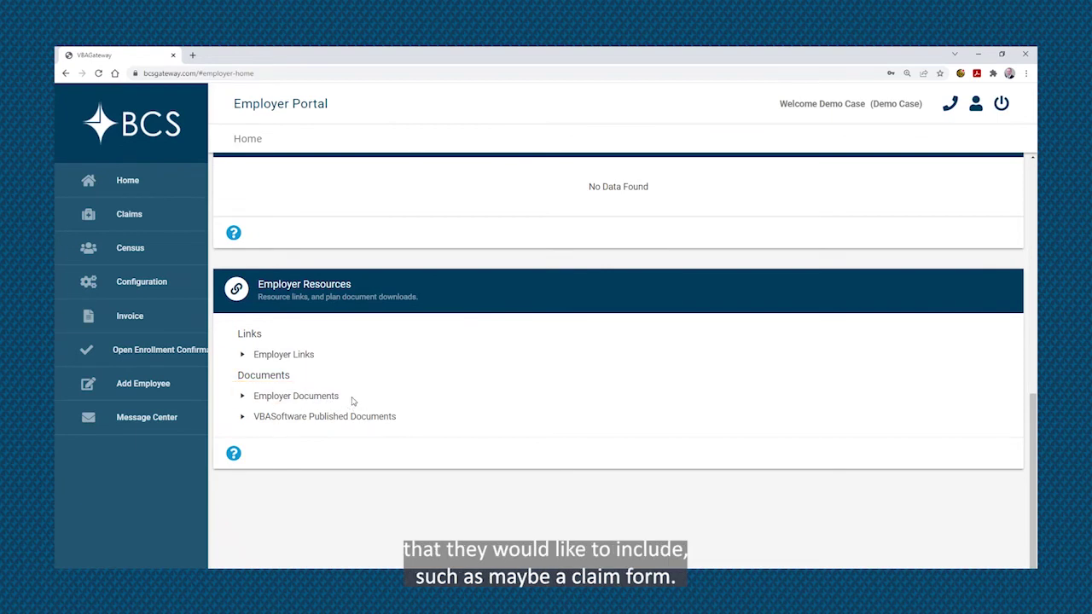
click(130, 218)
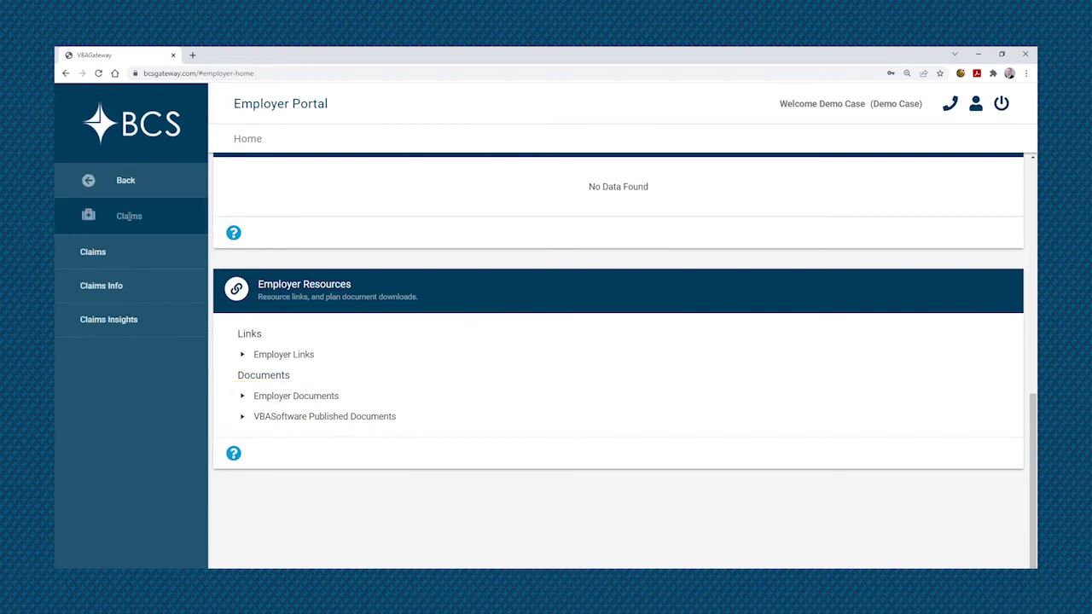
Search Claims Insights for All My Divisions from 1/1/2020 to 2/2/2022
click(108, 319)
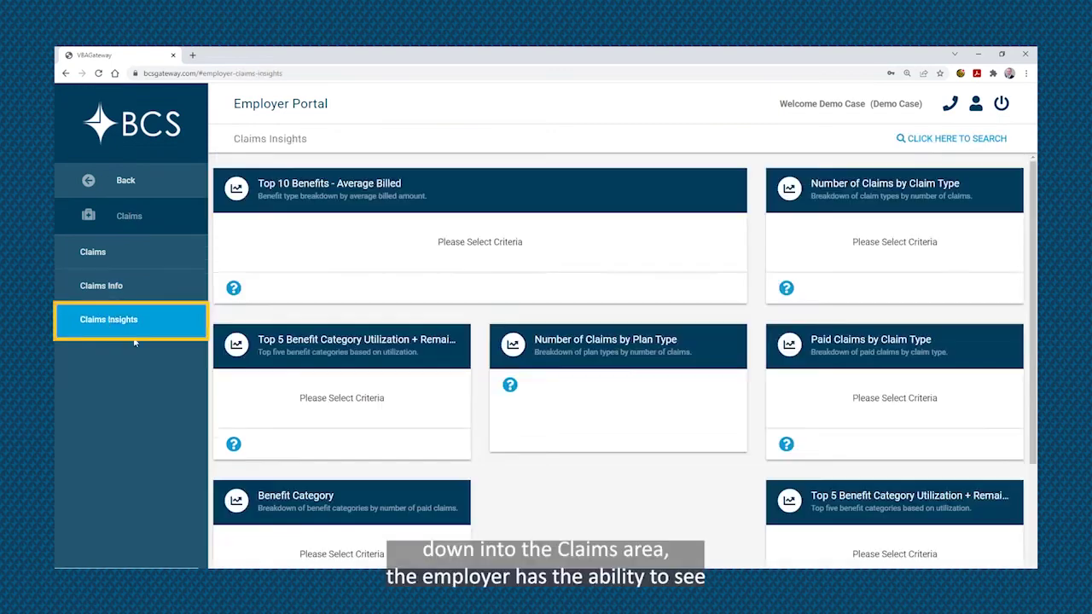
click(938, 141)
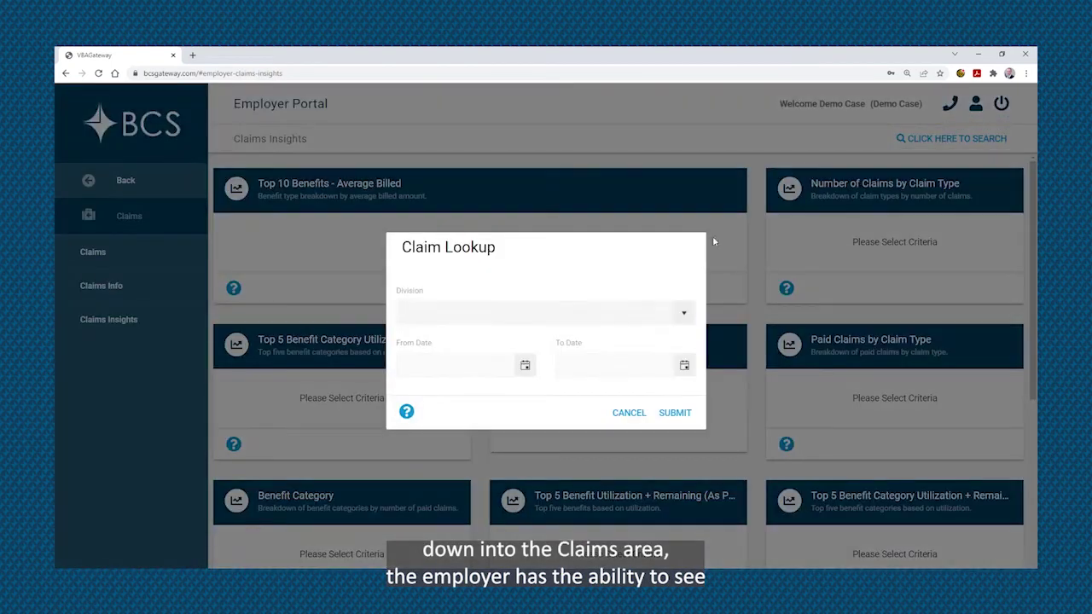
click(625, 314)
click(458, 342)
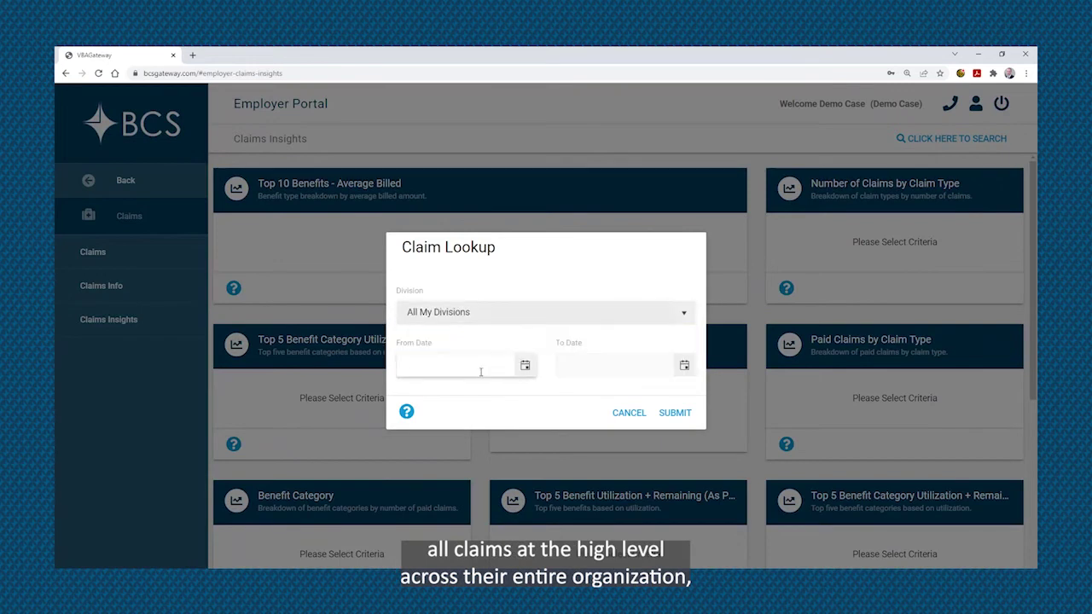
click(464, 360)
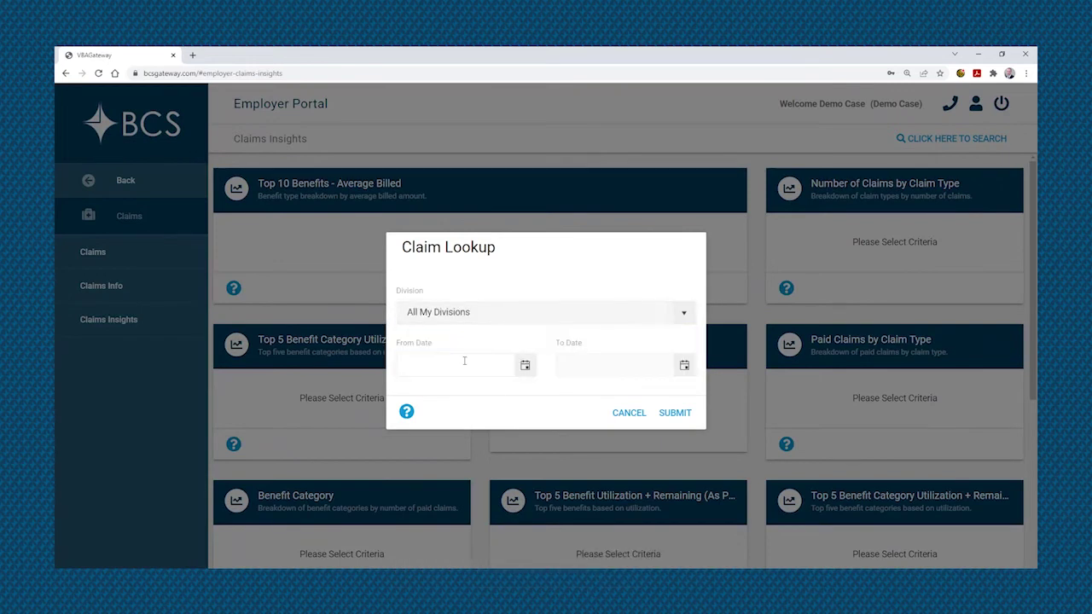
text(1/1/2020)
click(679, 366)
click(641, 198)
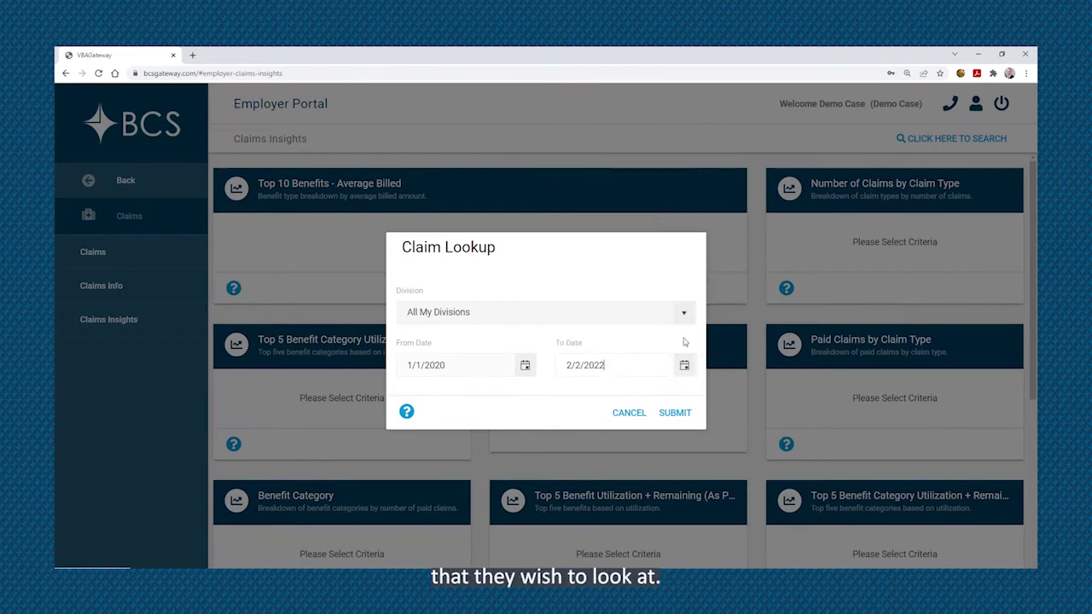
click(678, 413)
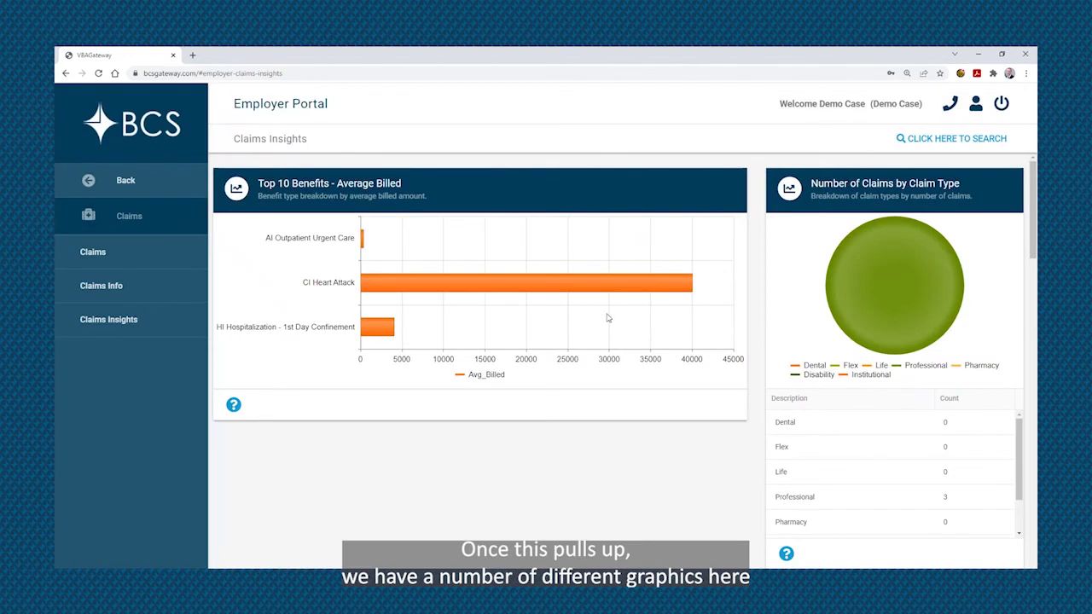
Review the resulting claim charts, then return to the main sections and expand Census
scroll(607, 318, down, 1)
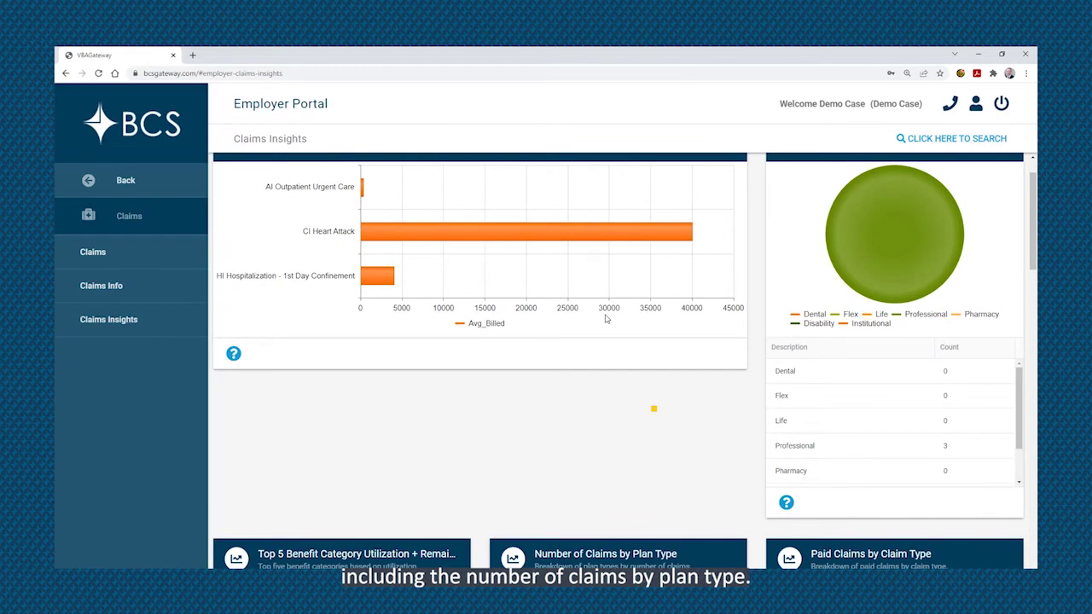
scroll(606, 319, down, 3)
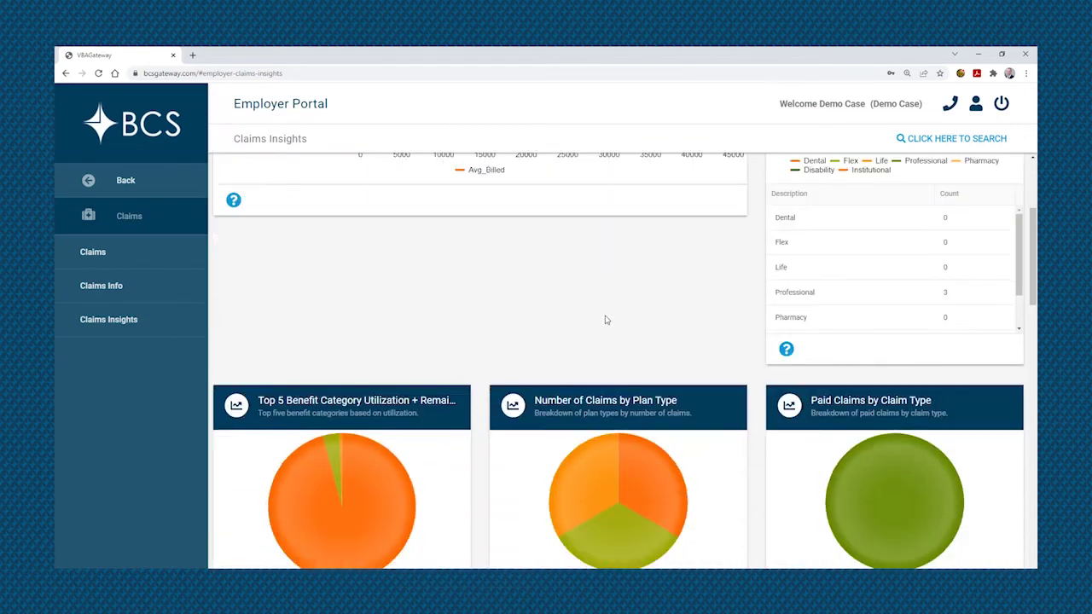
scroll(605, 320, down, 5)
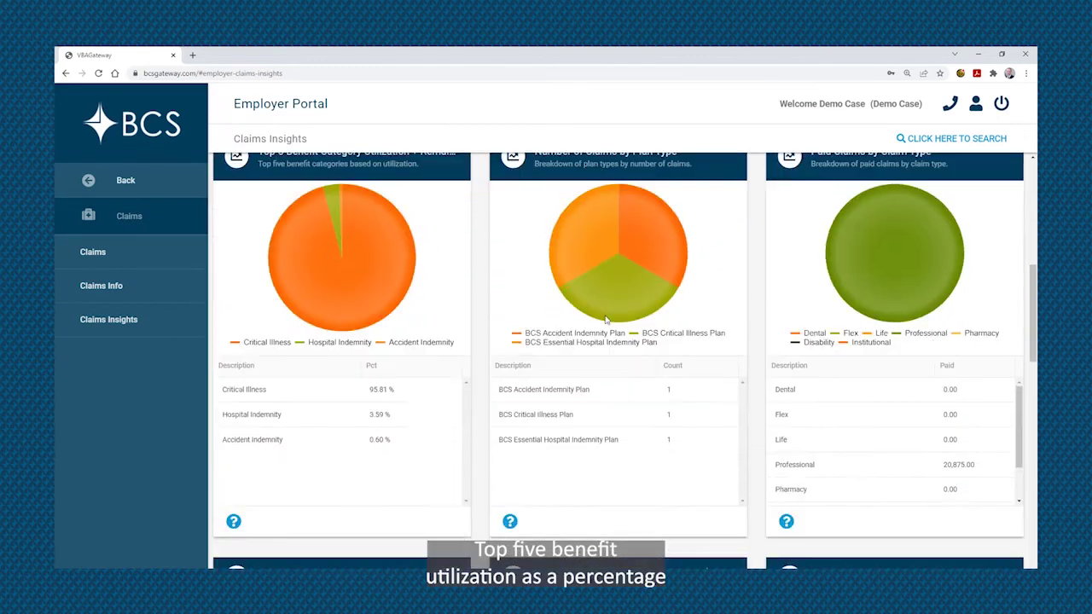
scroll(606, 320, down, 6)
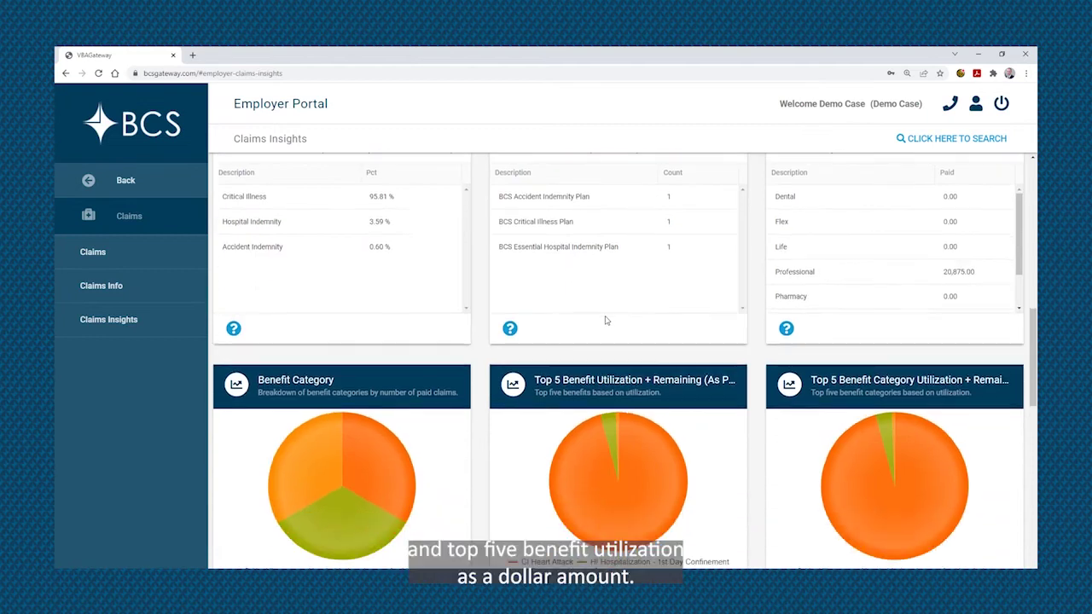
scroll(605, 320, down, 7)
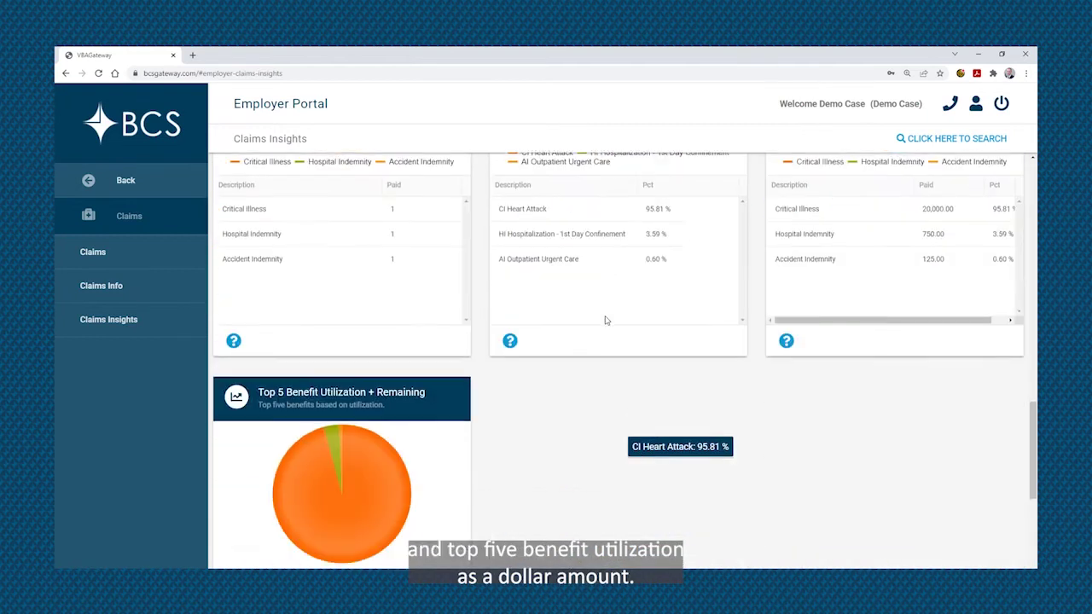
click(140, 181)
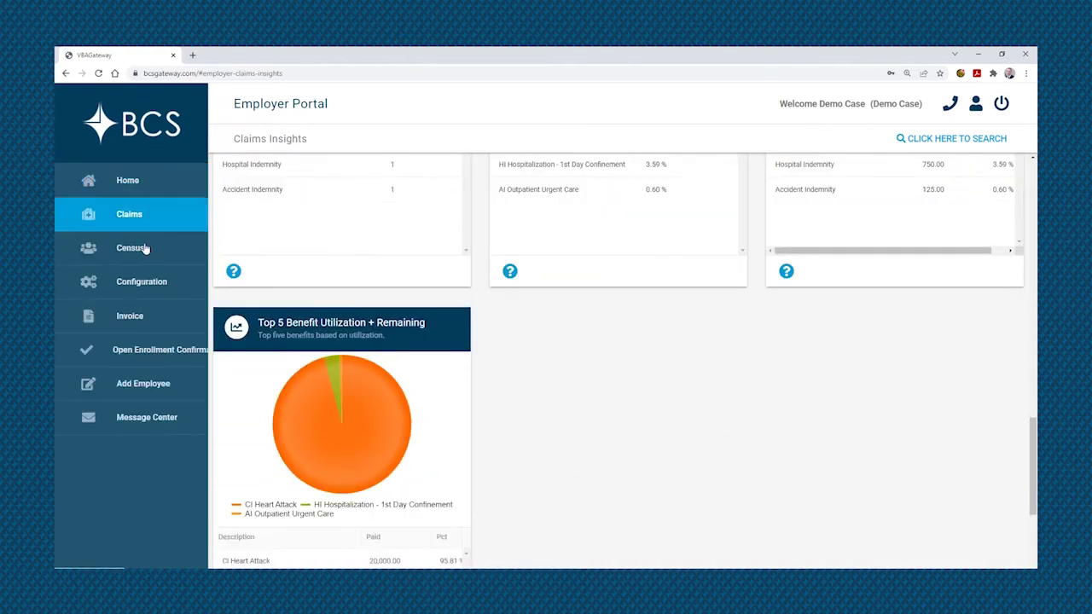
click(137, 254)
Load the Census Insights charts for All My Divisions
click(117, 285)
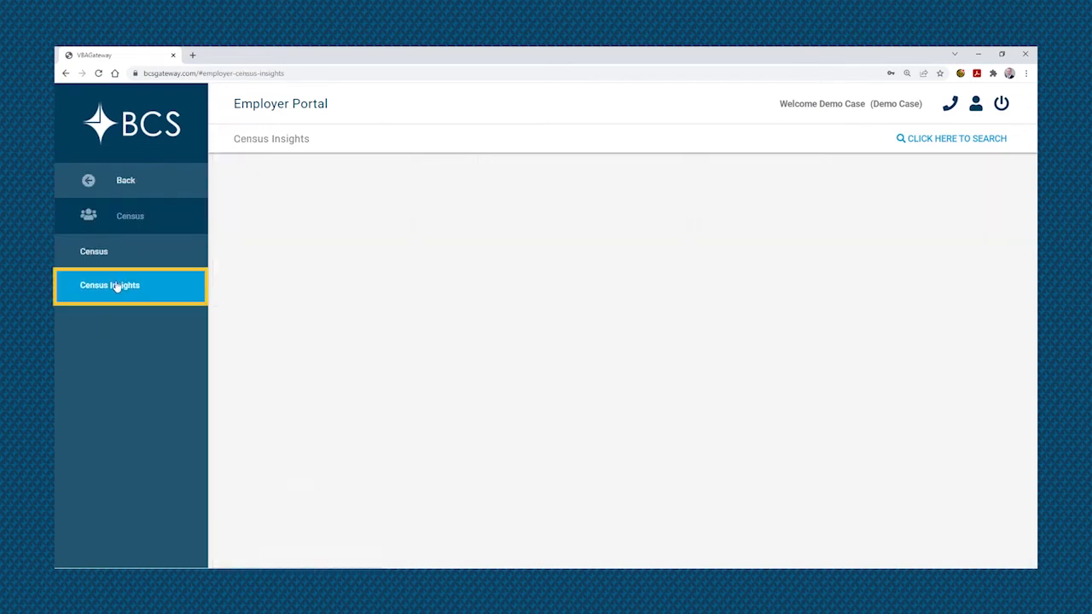
click(941, 139)
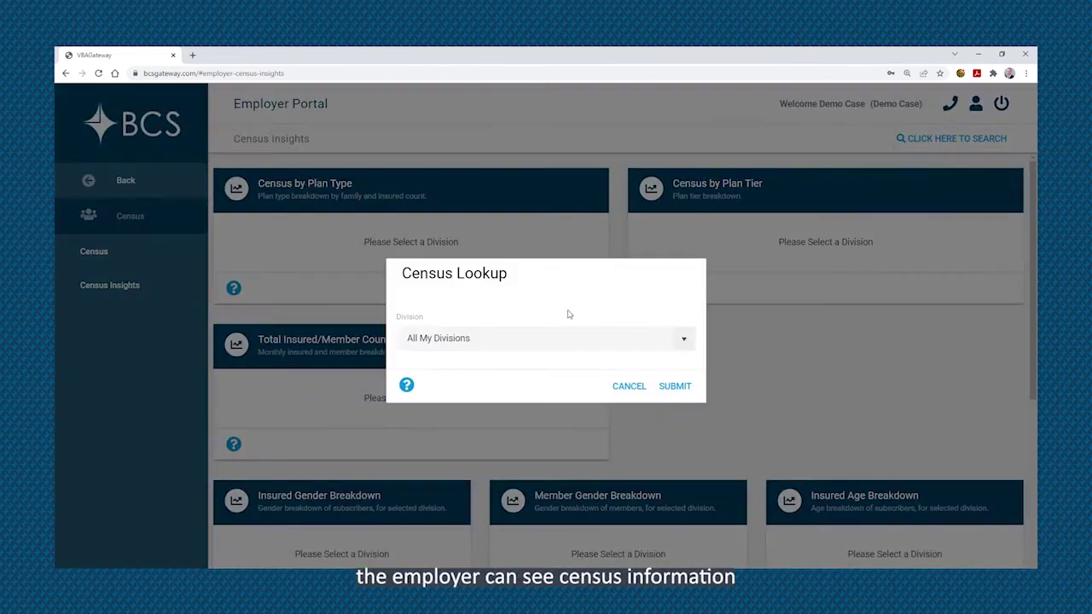
click(676, 387)
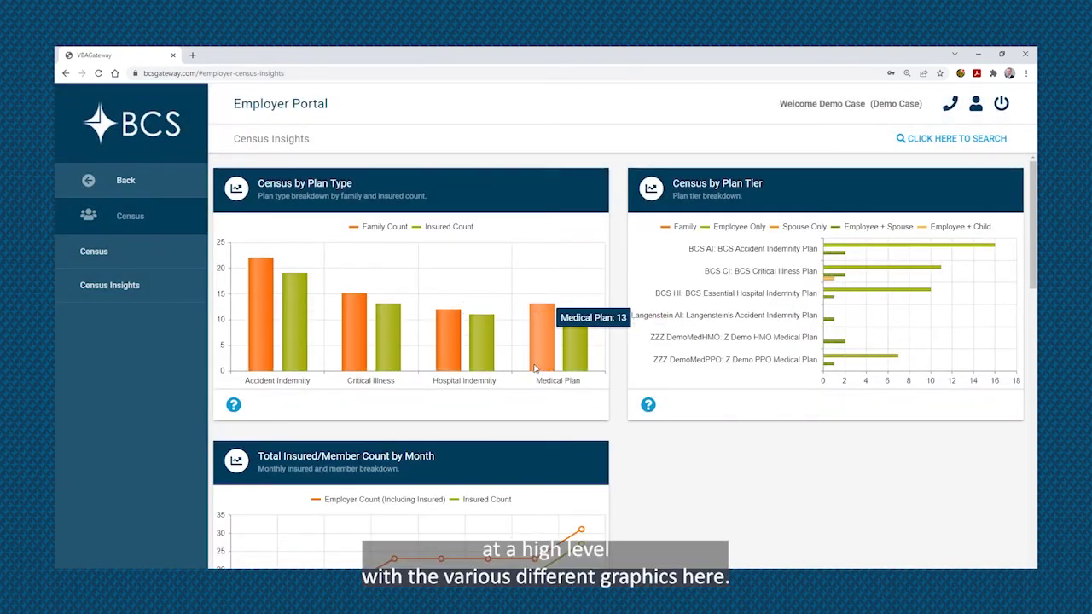
Review the plan type, tier, monthly count, gender and age charts, then return to main navigation
scroll(555, 358, down, 1)
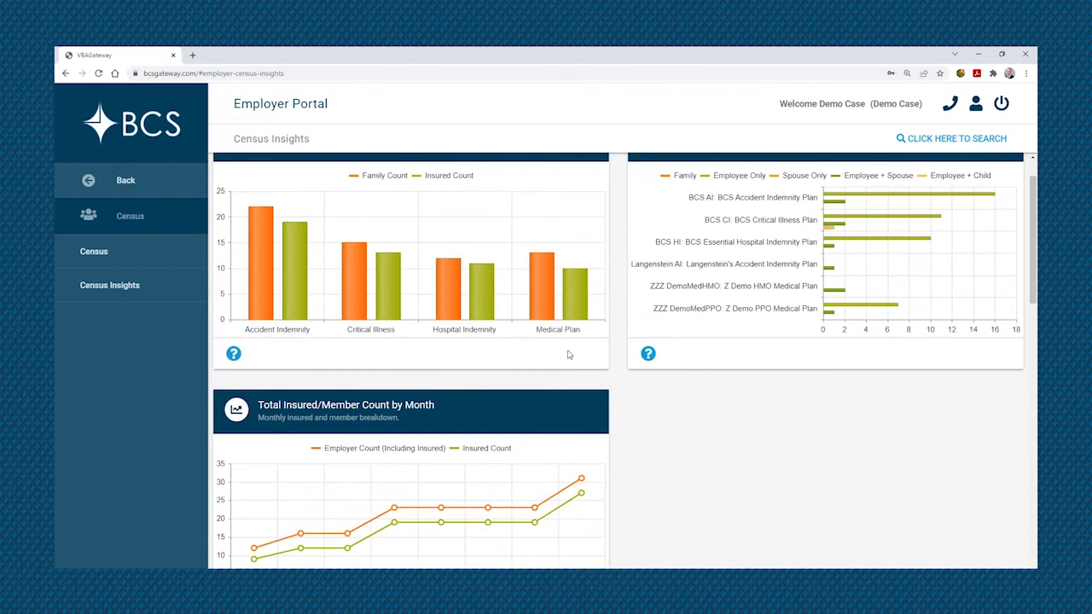
scroll(569, 355, up, 1)
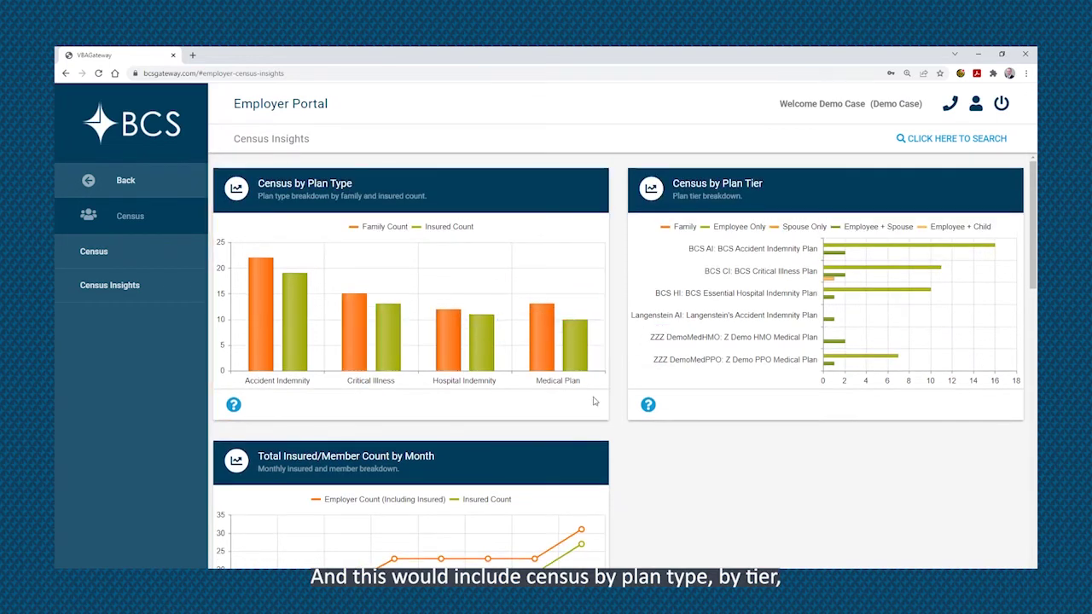
scroll(497, 426, down, 2)
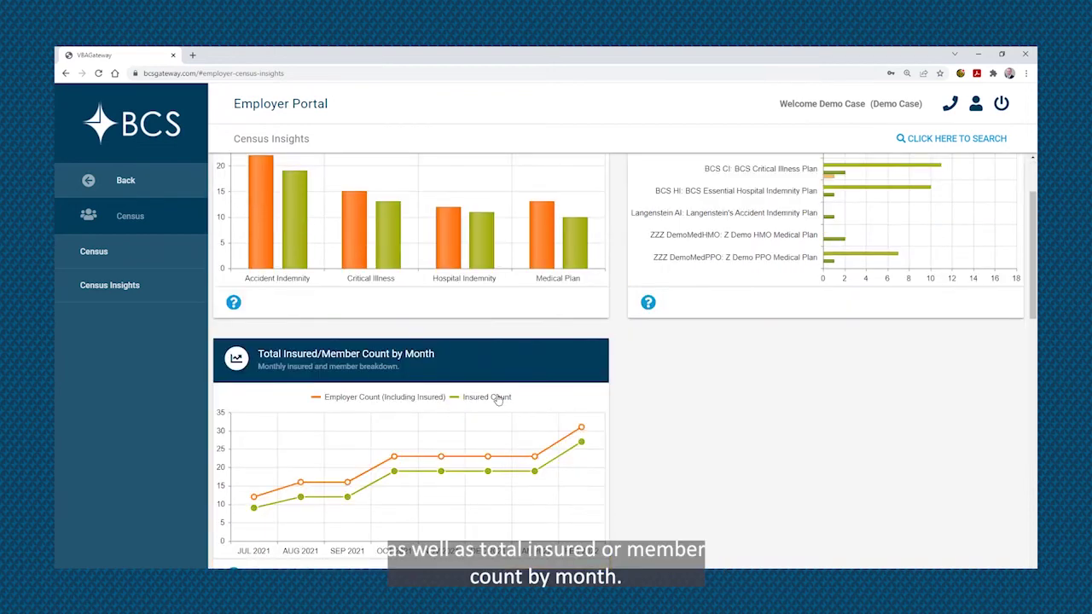
scroll(498, 398, down, 3)
scroll(498, 398, down, 2)
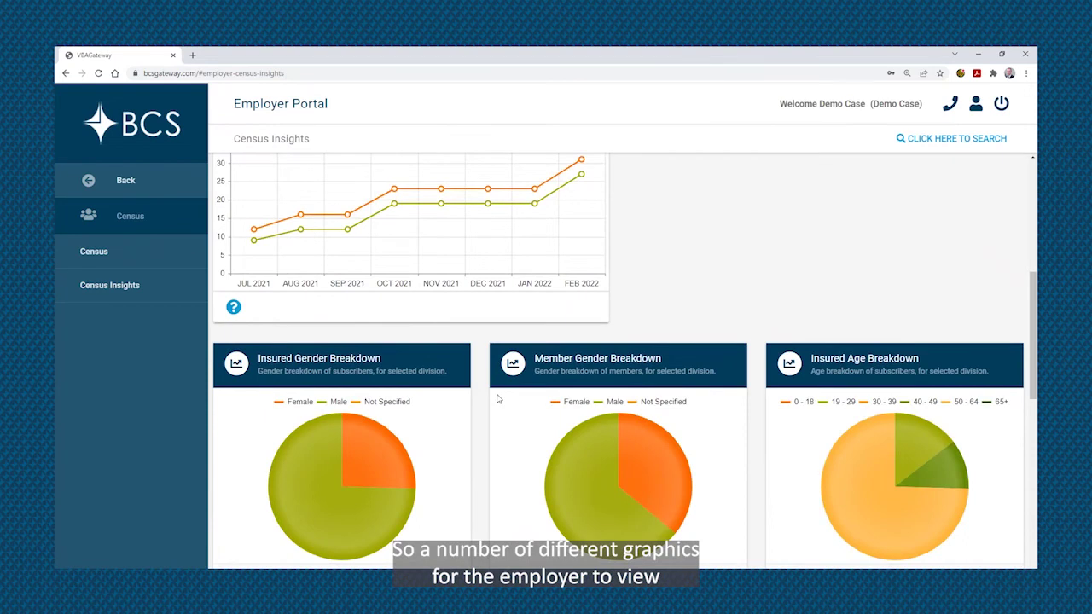
scroll(498, 398, down, 8)
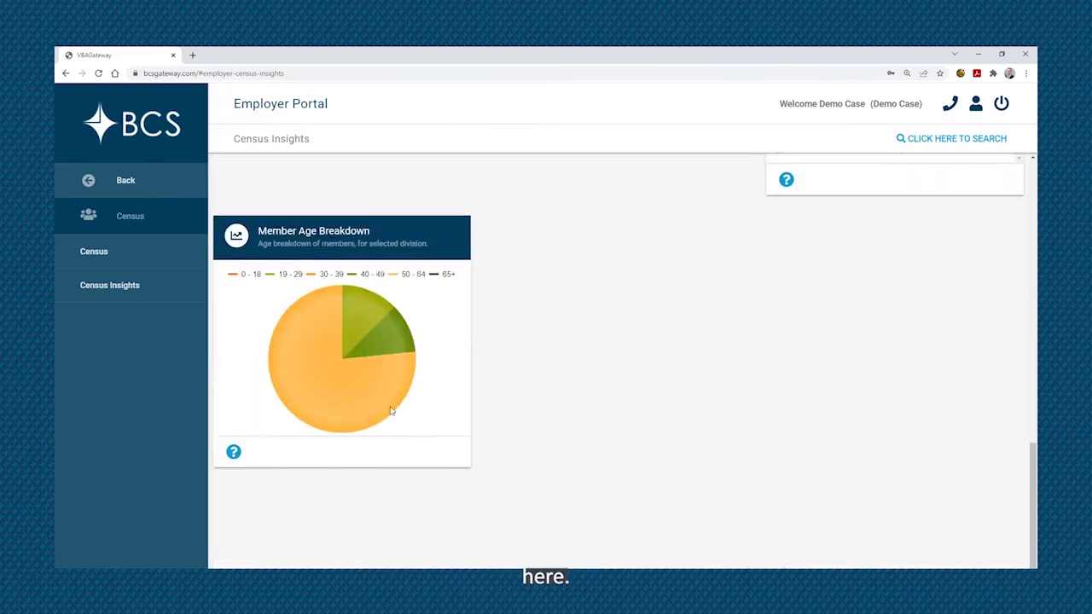
click(124, 180)
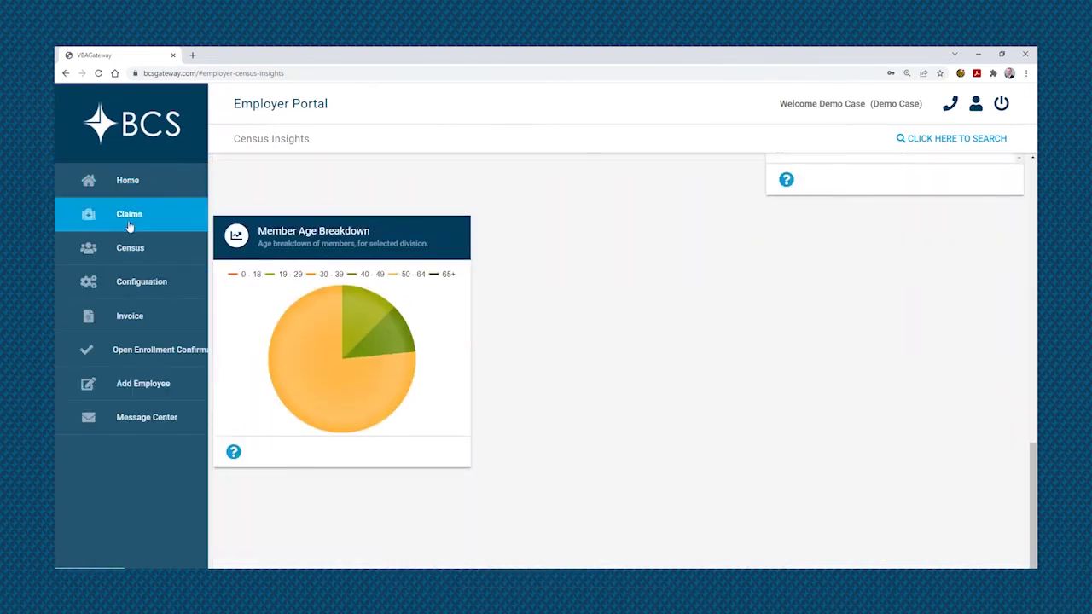
Open the Configuration page to view My Links and Manage Documents, then return to the main menu
click(129, 284)
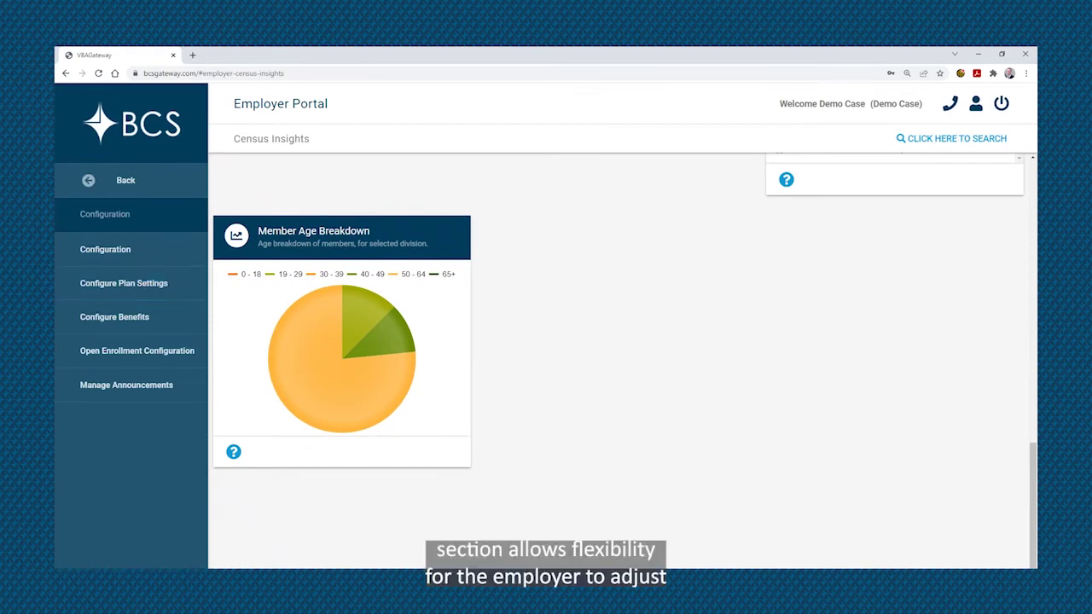
click(107, 252)
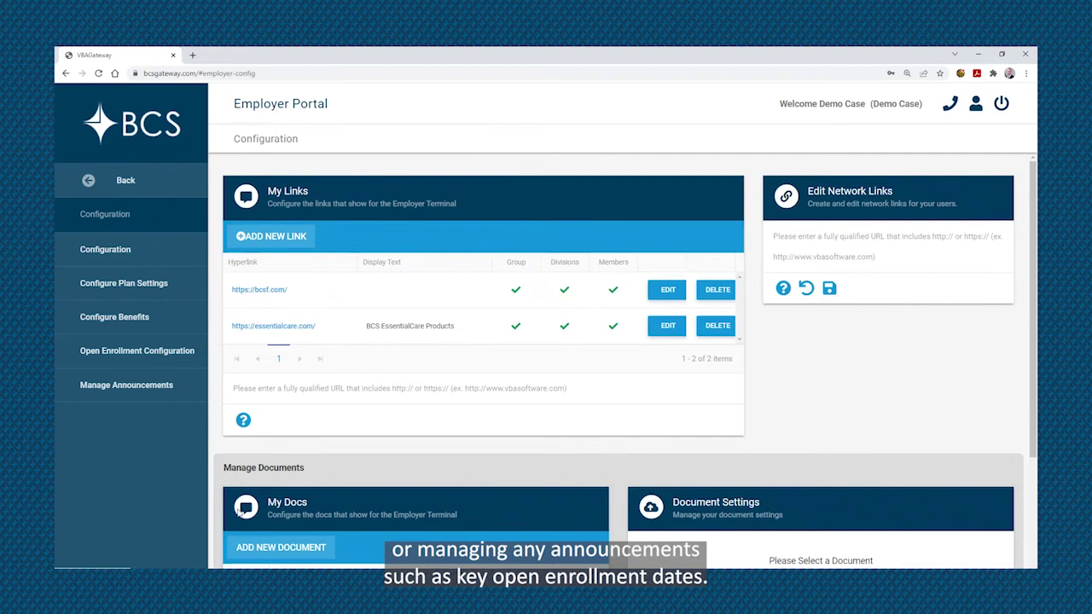
click(99, 181)
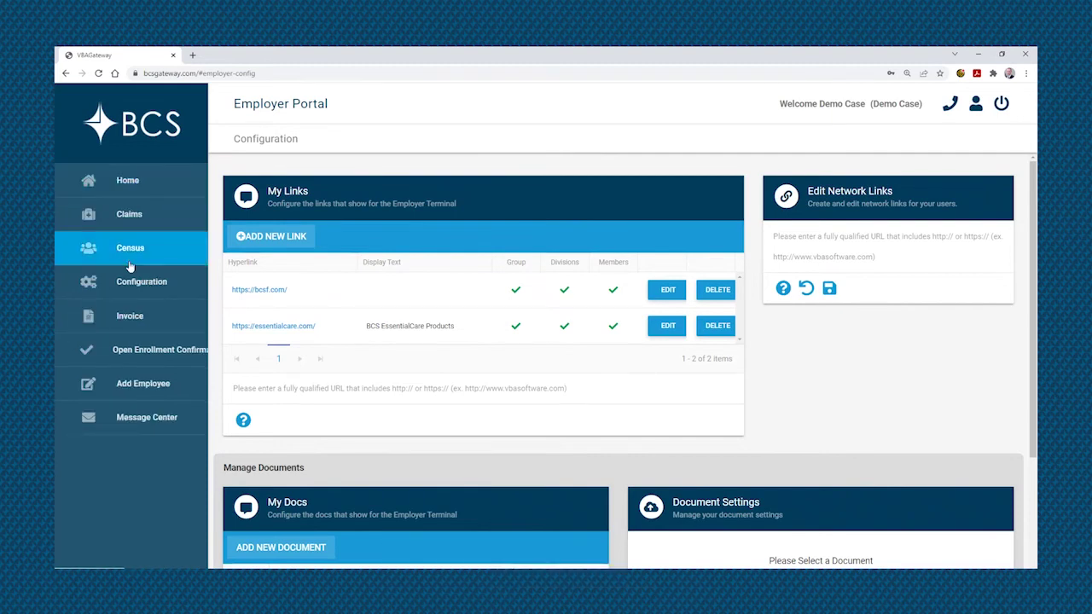
Open the 01/01/2021 invoice and review its $83.00 total and rate category breakdown
click(130, 317)
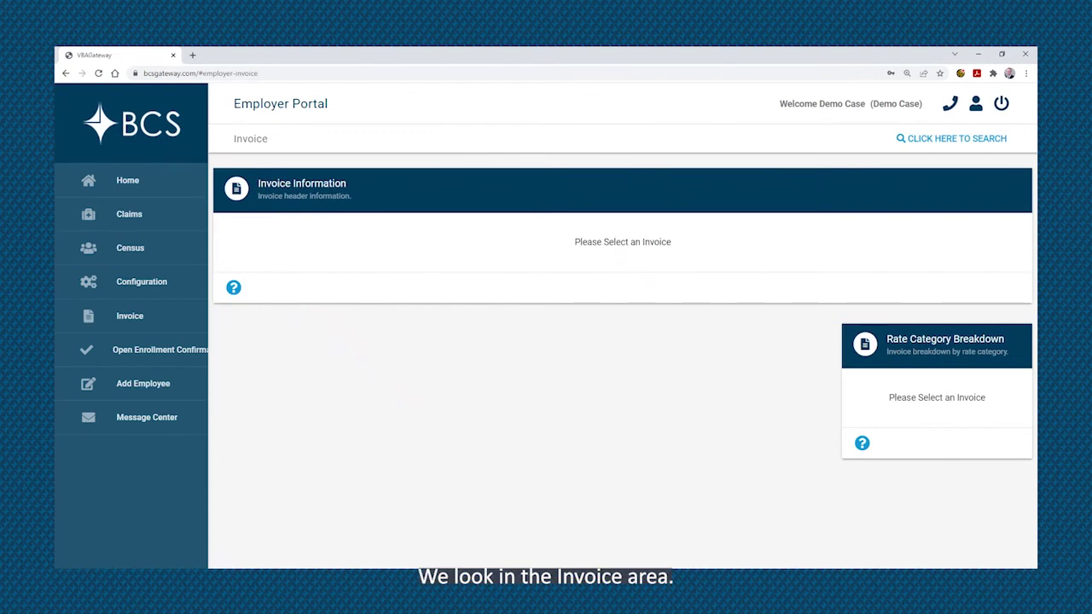
click(951, 138)
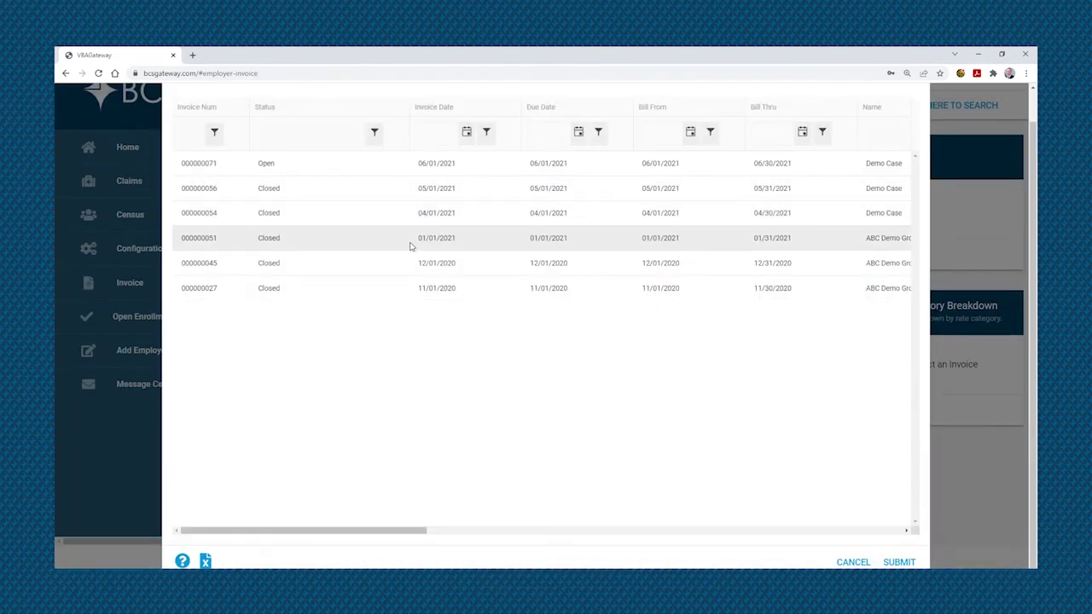
double_click(410, 246)
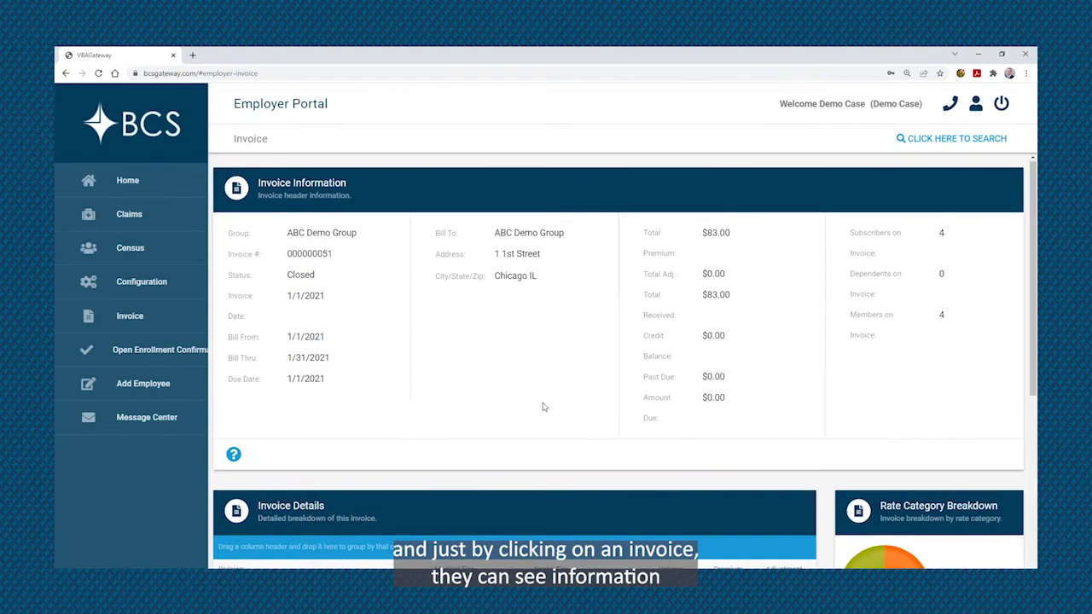
scroll(546, 408, down, 1)
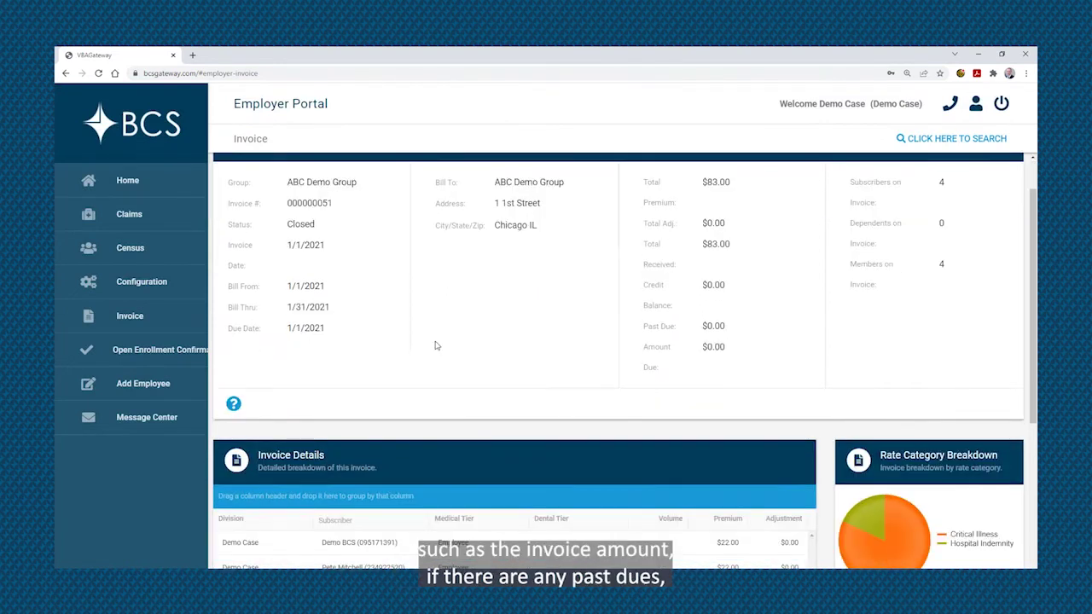
scroll(435, 345, down, 3)
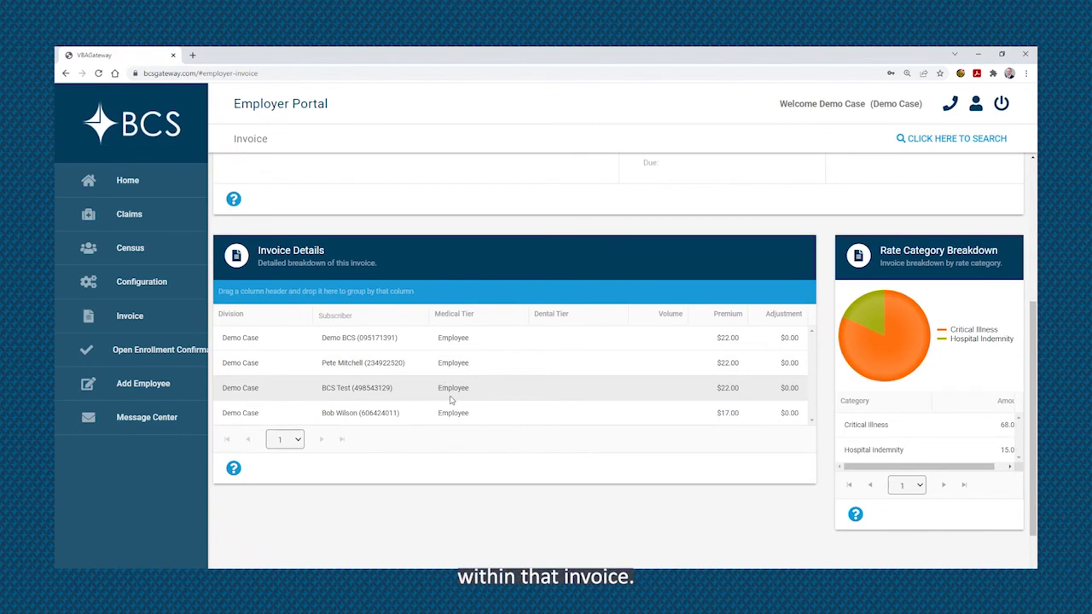
Open the pending enrollment request and review its insured details, dependents, selected plans and waived coverages
click(145, 365)
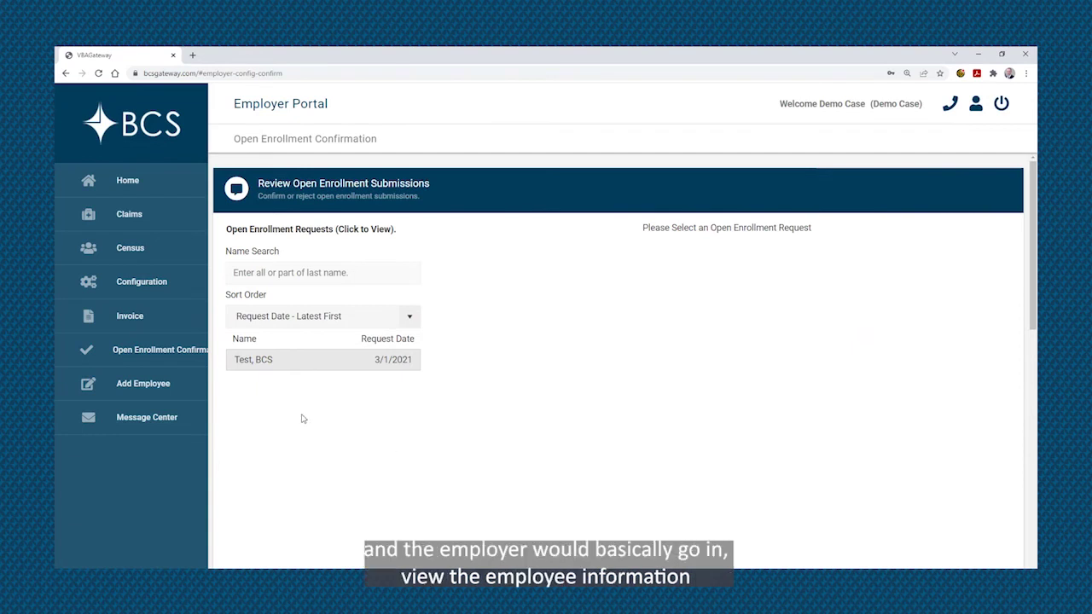
click(282, 365)
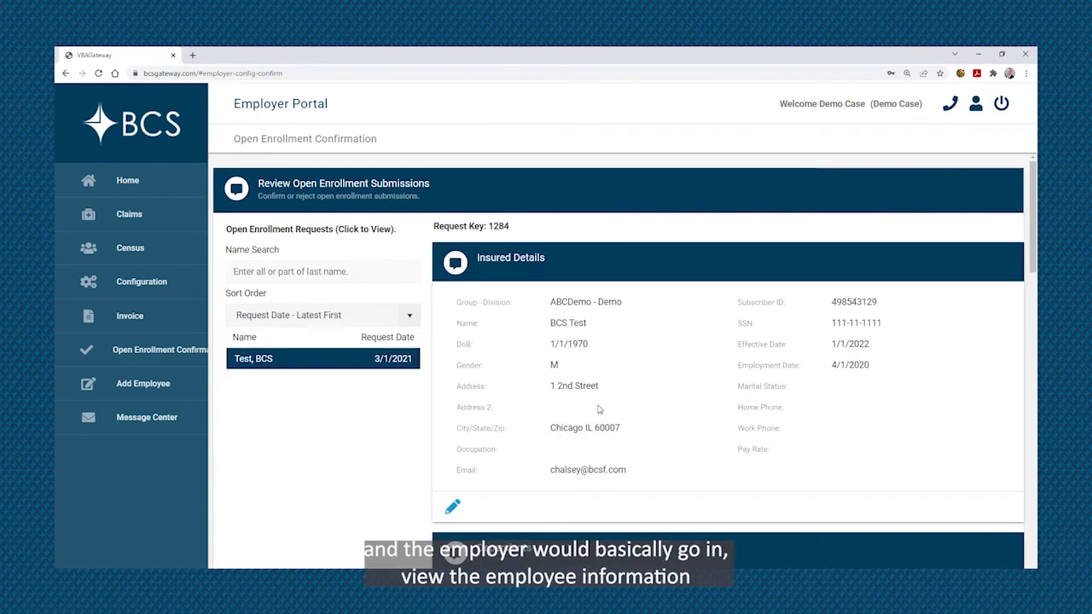
scroll(627, 386, down, 1)
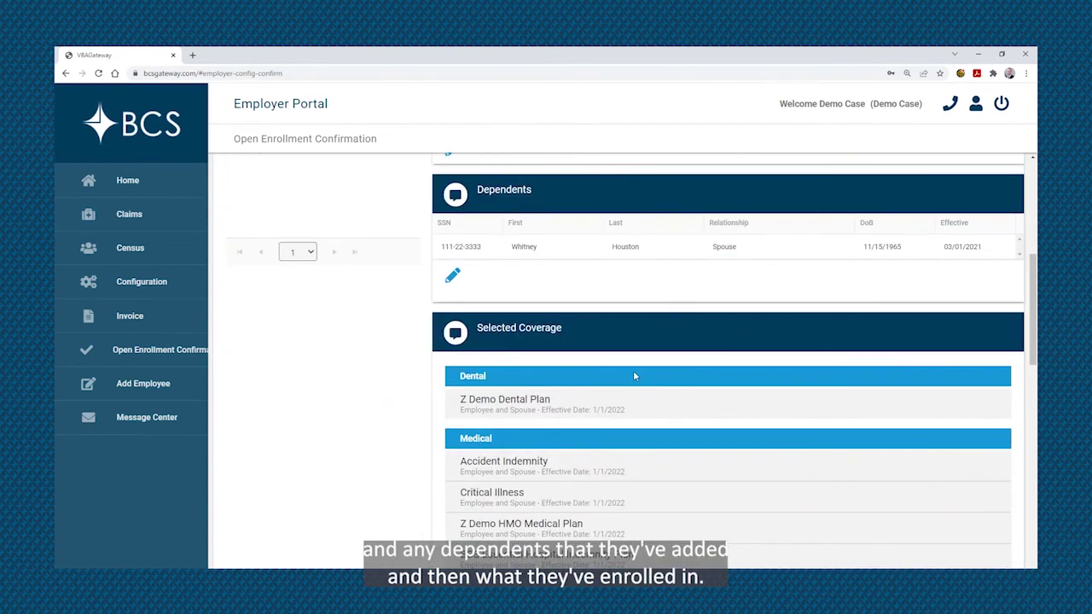
scroll(664, 329, down, 1)
scroll(666, 334, down, 2)
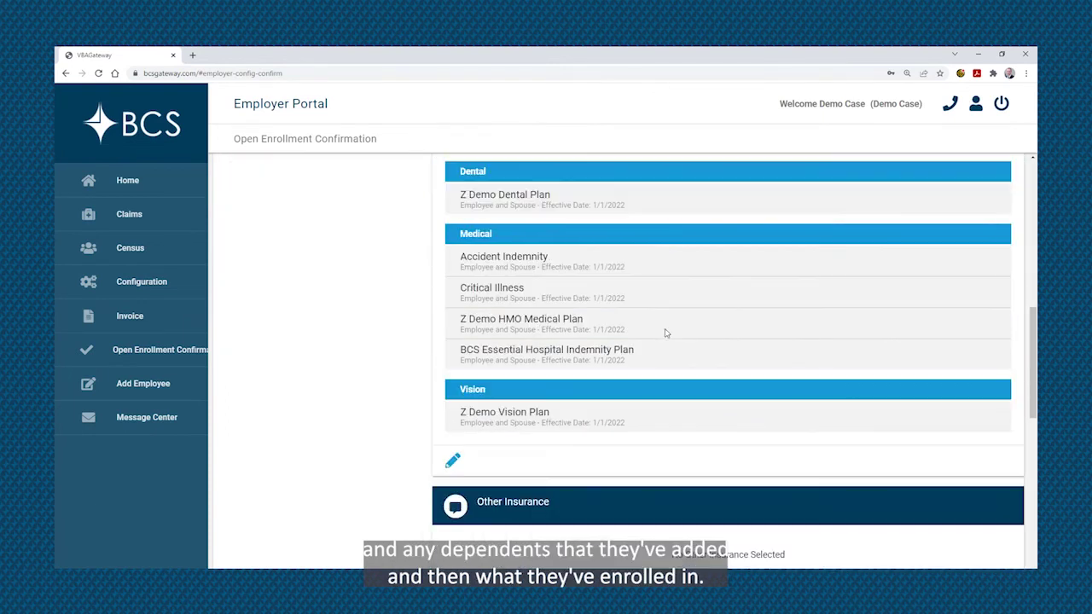
scroll(646, 367, down, 2)
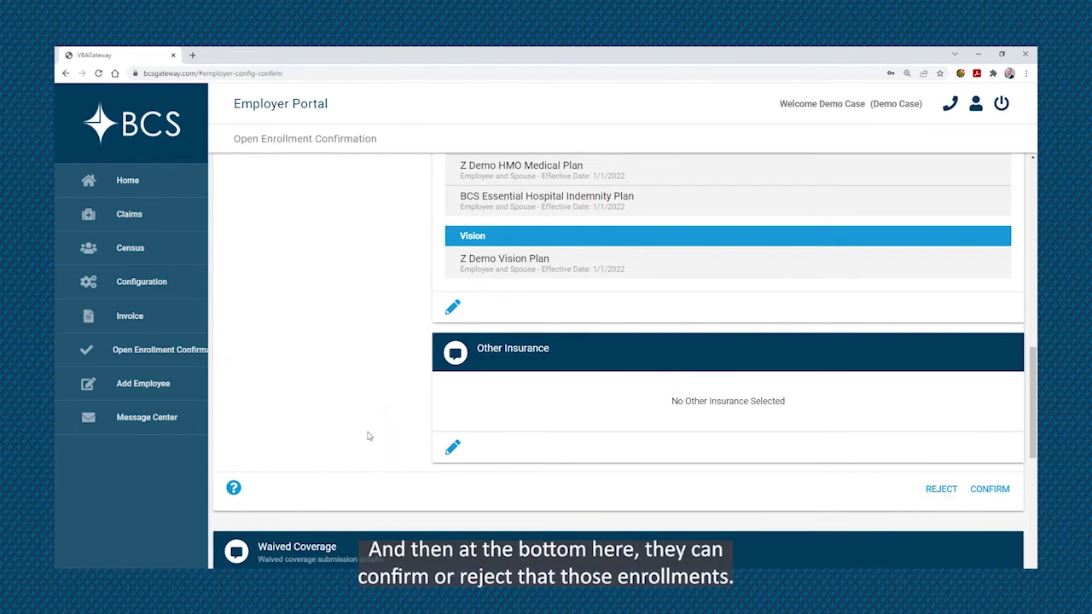
scroll(372, 440, down, 3)
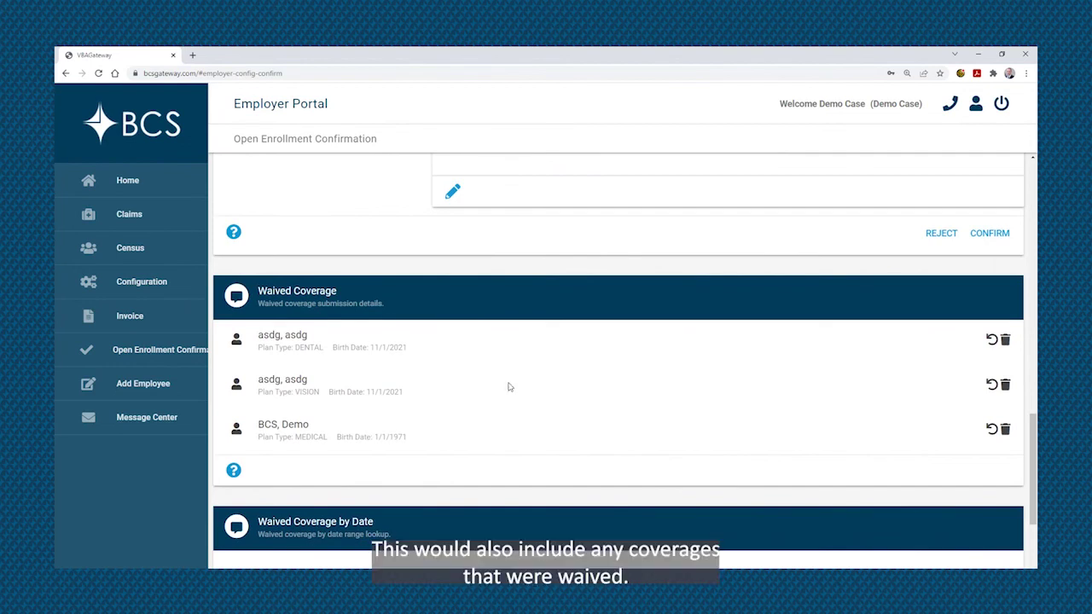
scroll(458, 398, down, 1)
scroll(458, 398, down, 1)
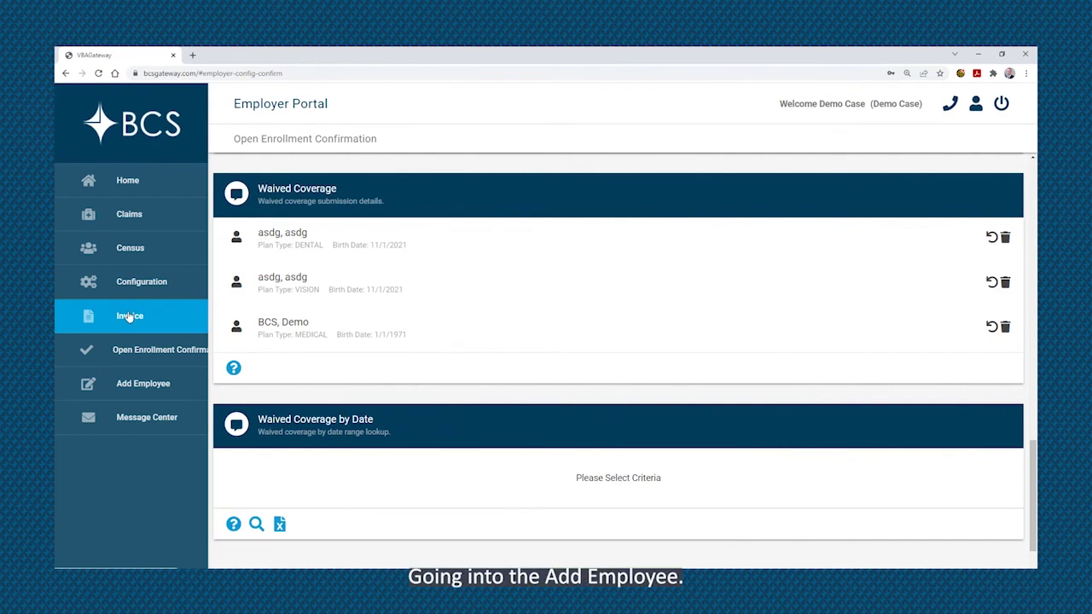
Open the blank Add Employee form, then move on to the Message Center
click(125, 392)
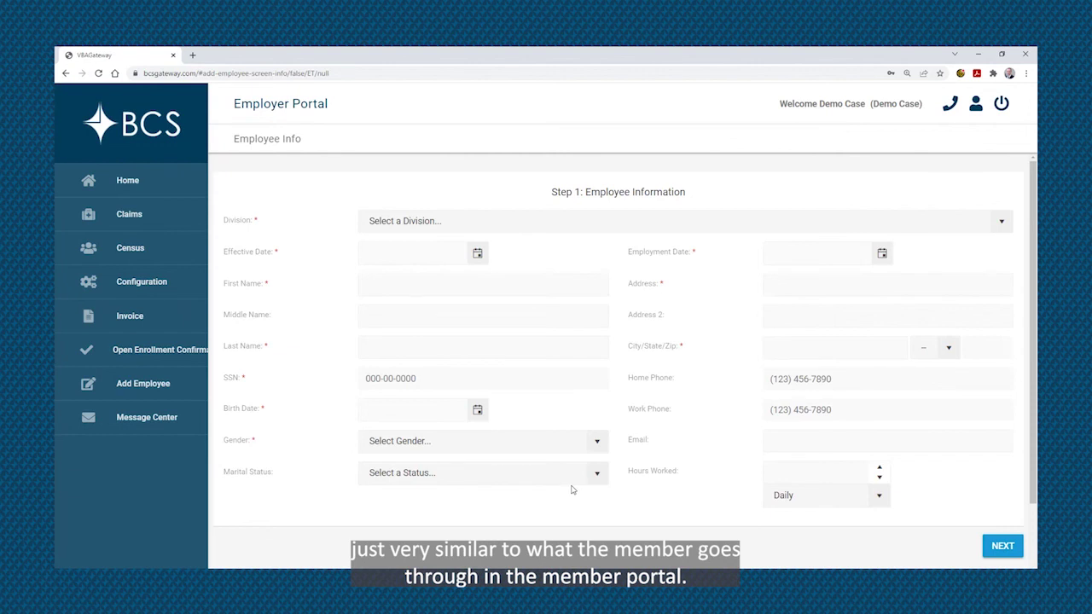
click(150, 418)
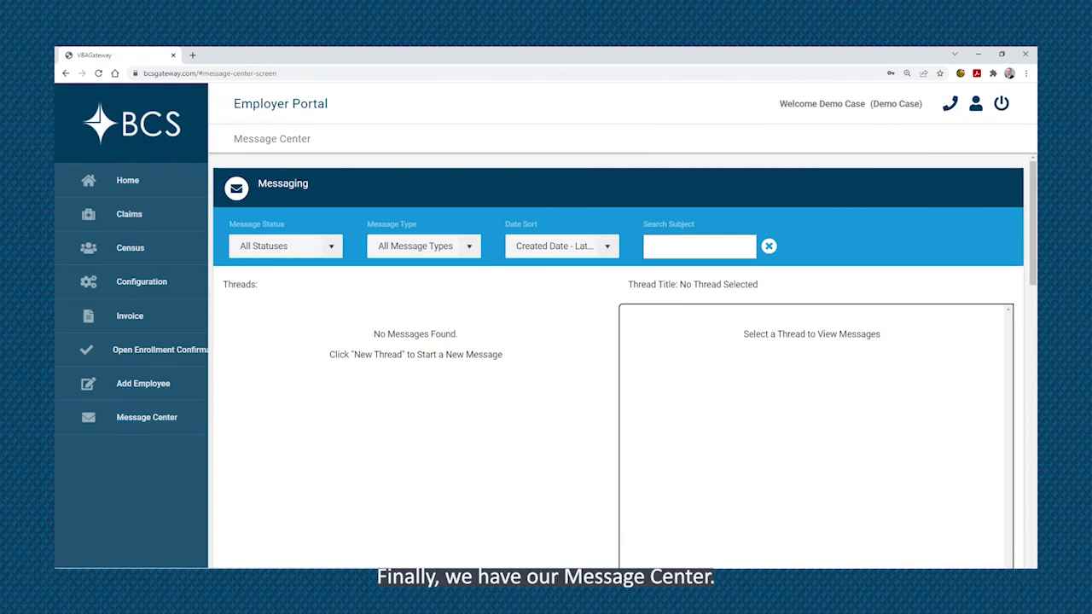
Scroll the Message Center past Messaging and Announcements down to the Requests history table
scroll(492, 447, down, 1)
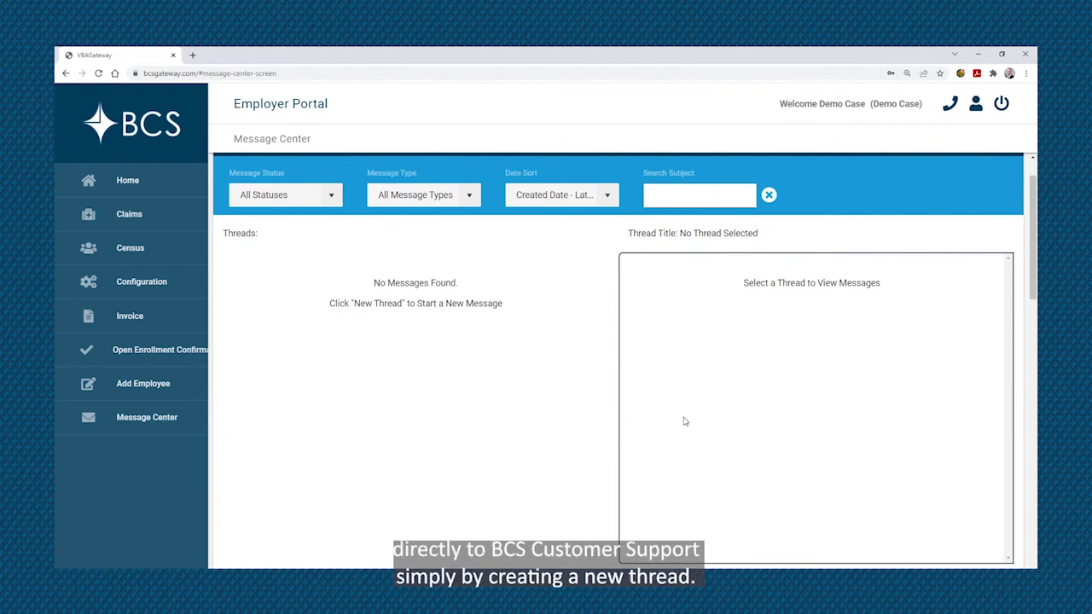
scroll(684, 422, down, 1)
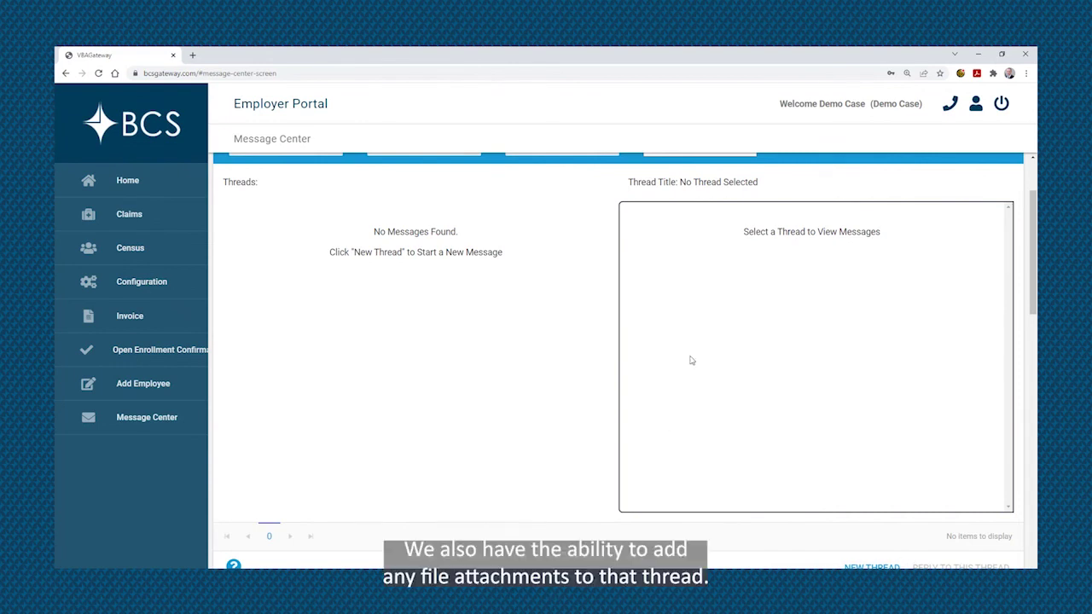
scroll(622, 430, up, 1)
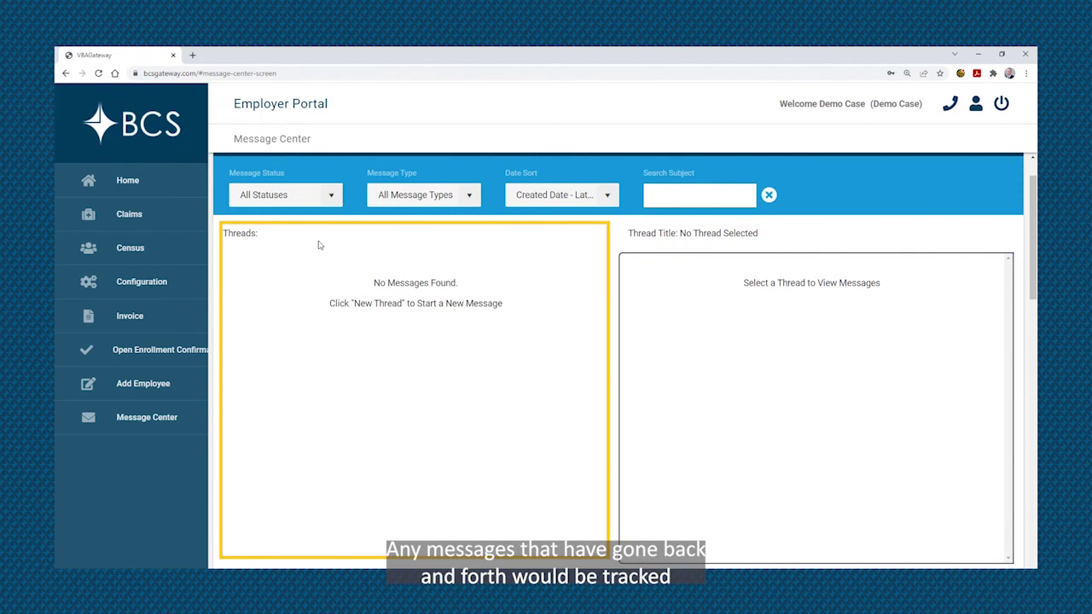
scroll(306, 492, down, 1)
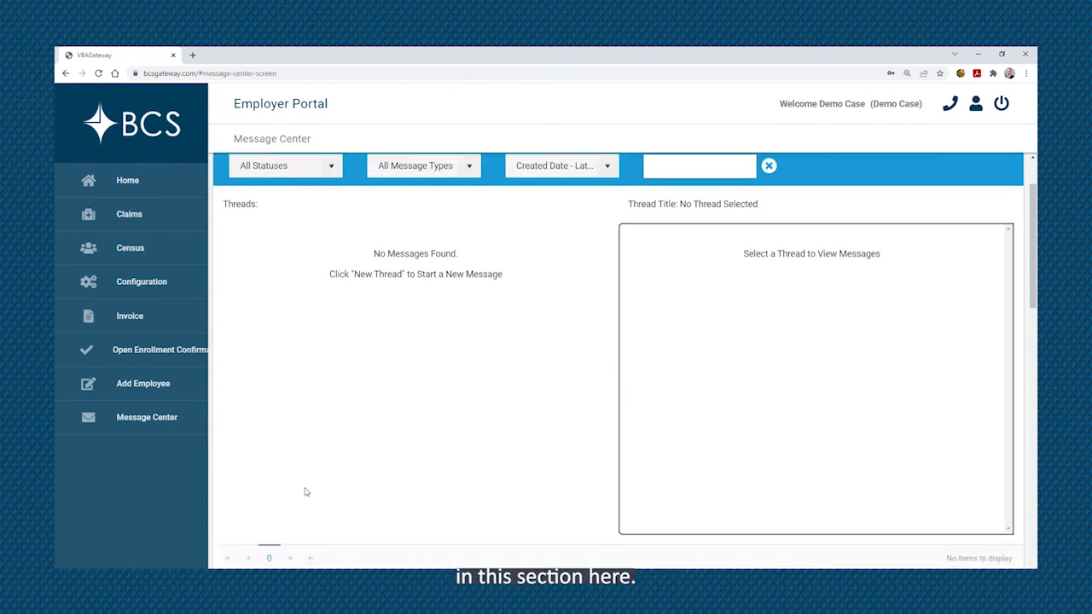
scroll(306, 492, down, 5)
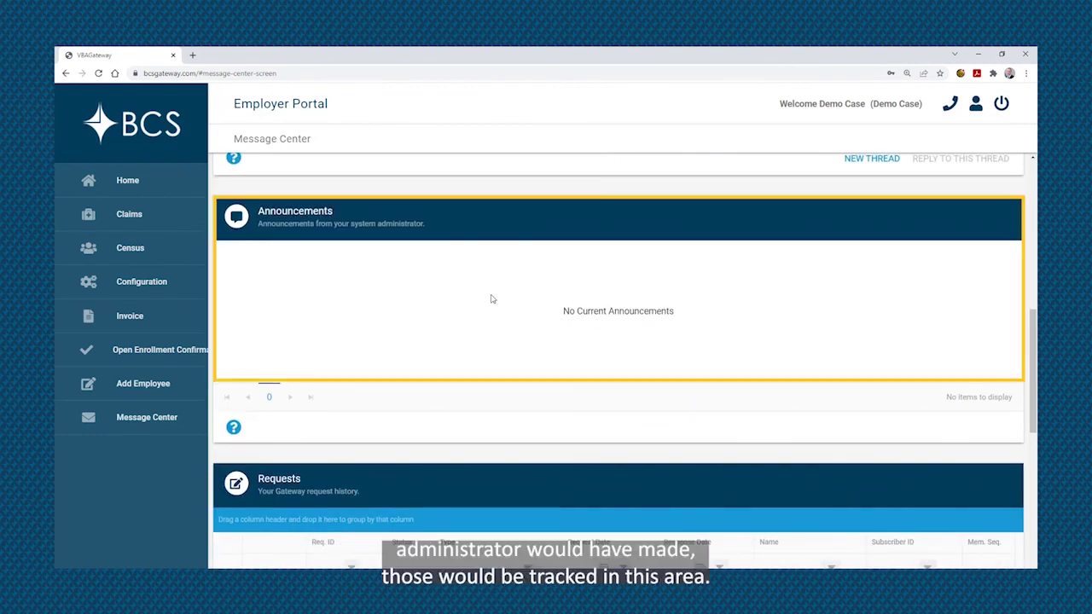
scroll(404, 297, down, 1)
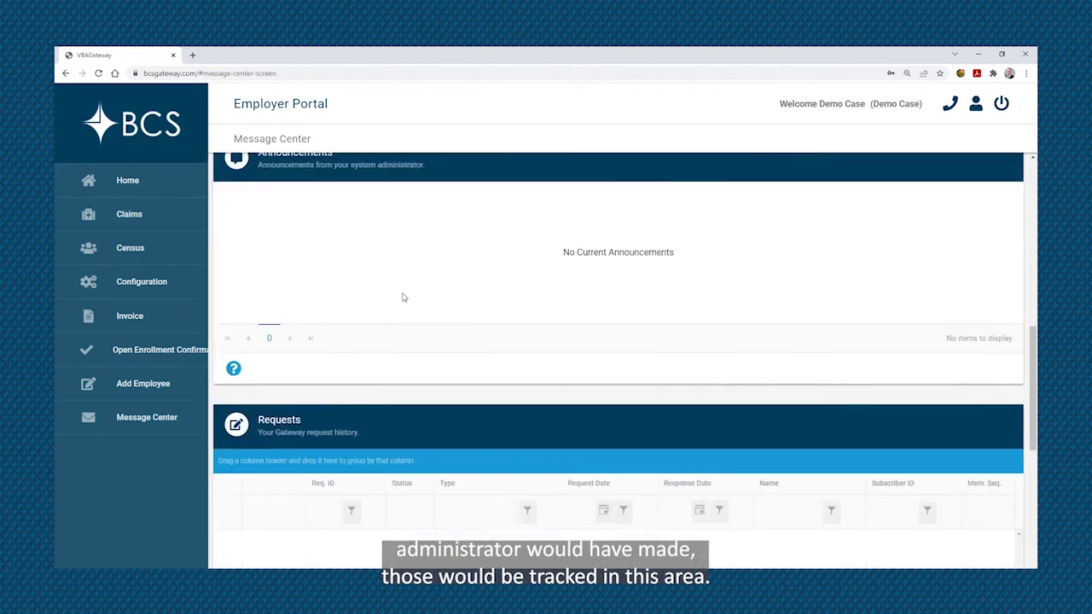
scroll(403, 297, down, 1)
scroll(402, 295, down, 1)
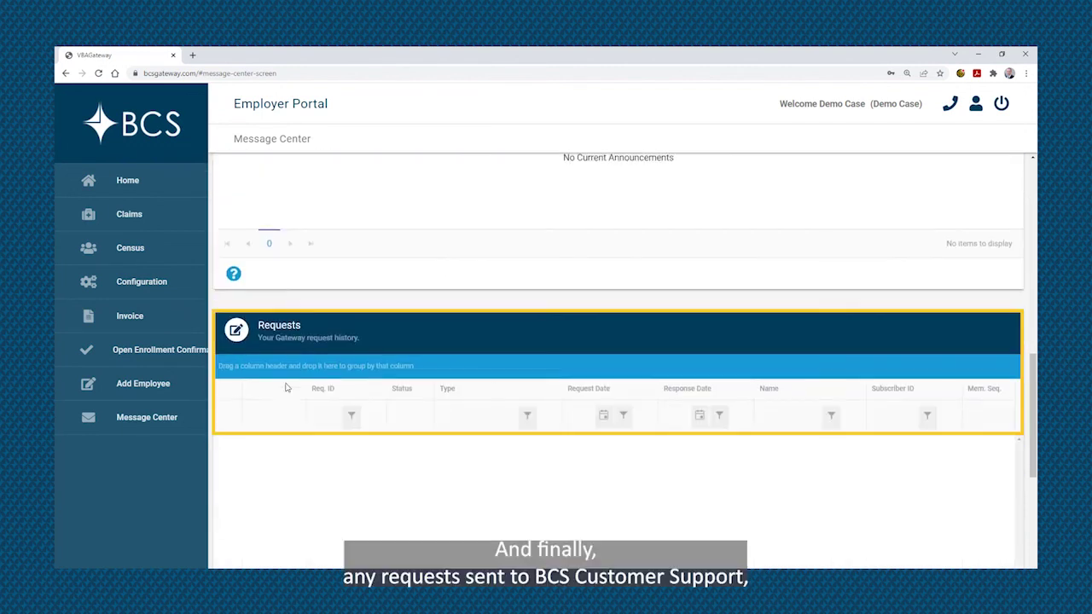